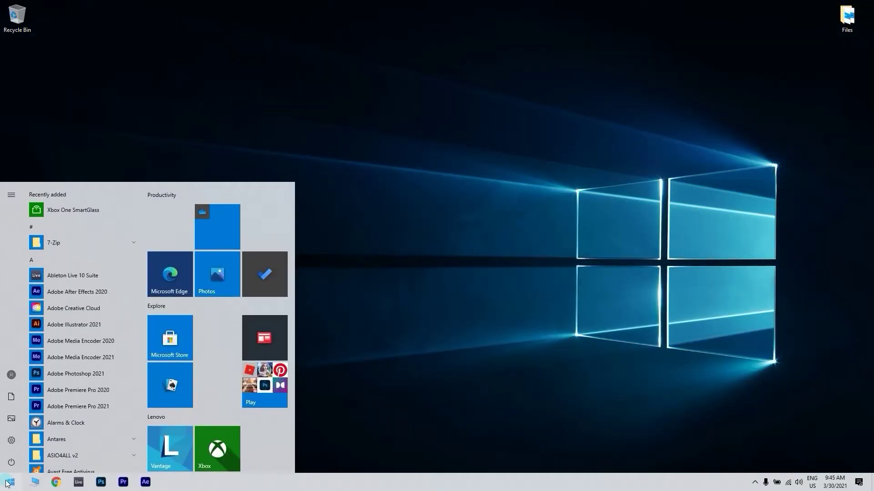
Step: Find Settings through the Start search and go to Update & Security's Windows Update page
text(settings)
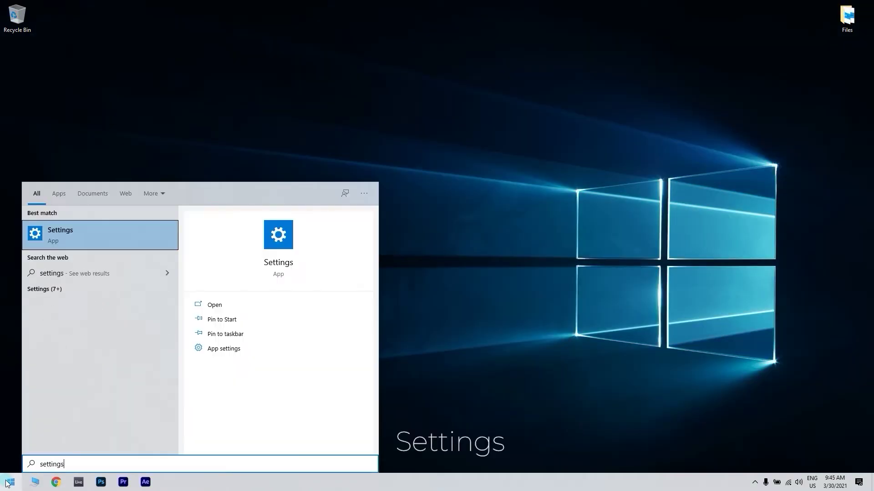
click(127, 231)
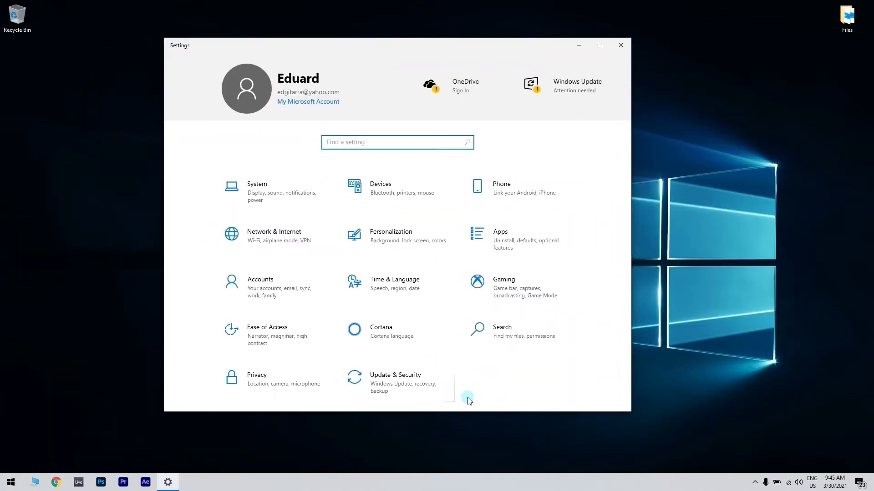
click(449, 390)
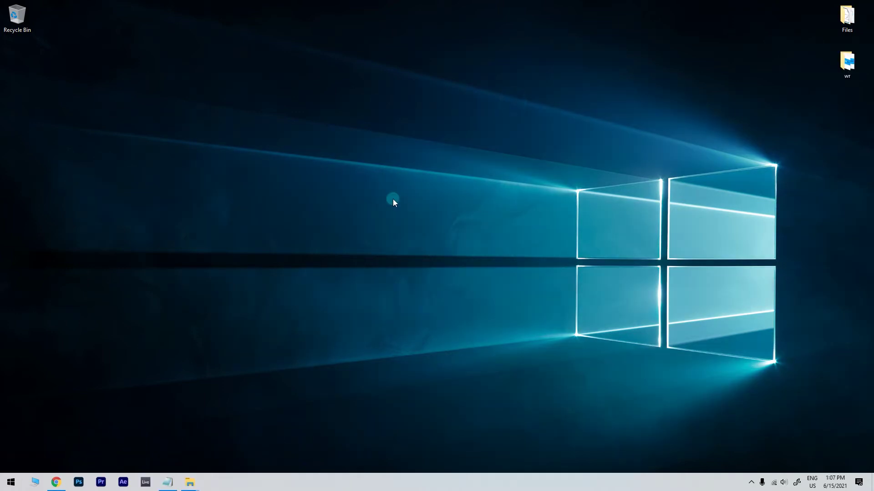
Step: Search for 'printers' and open the Printers & scanners settings page
click(11, 482)
text(printe)
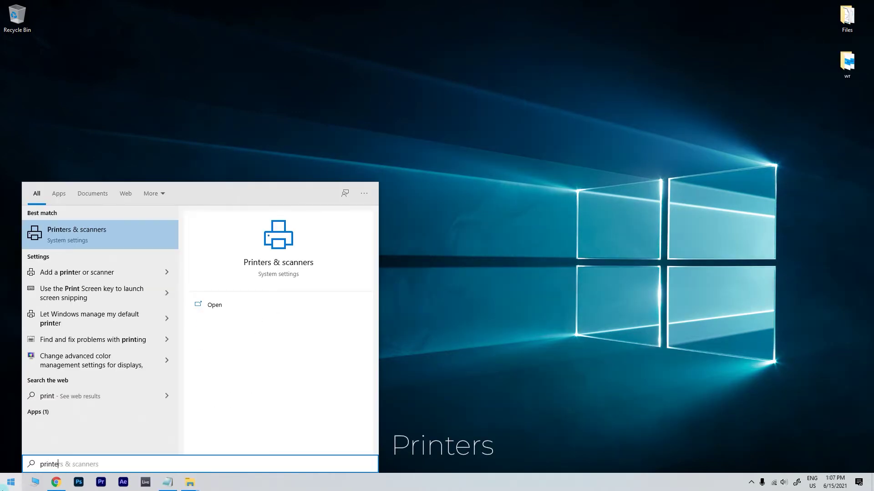
text(rs)
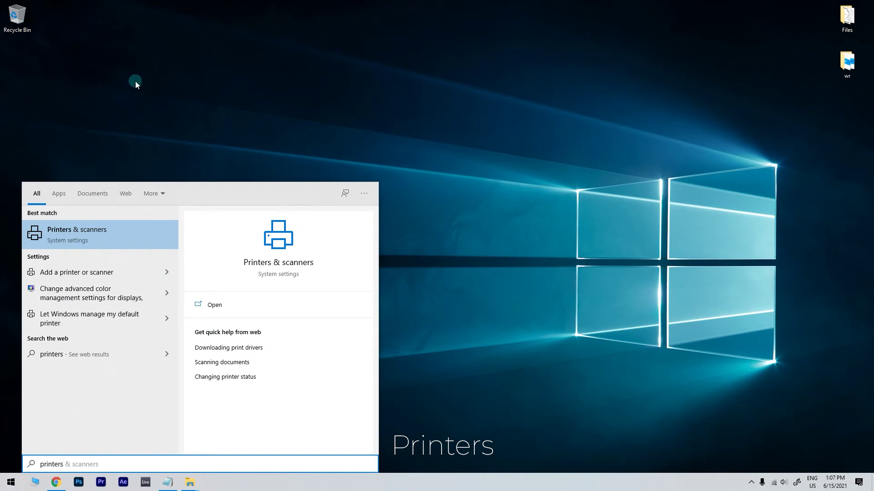
click(154, 230)
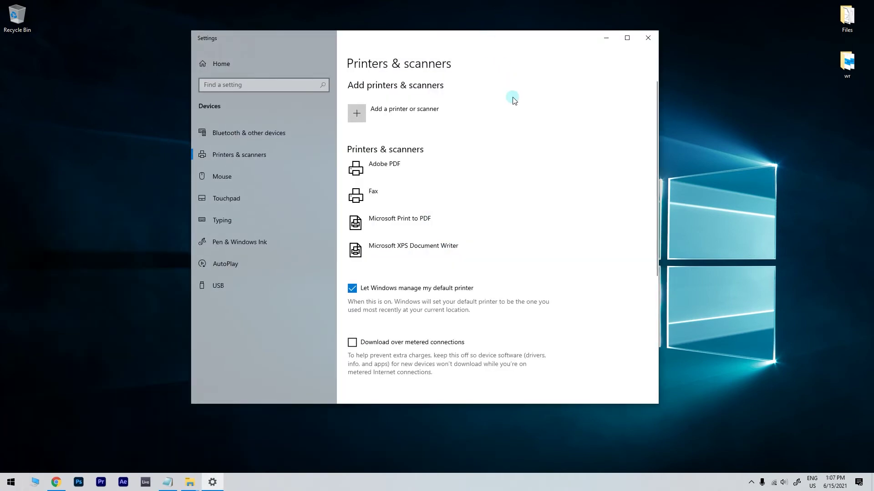
scroll(607, 300, down, 5)
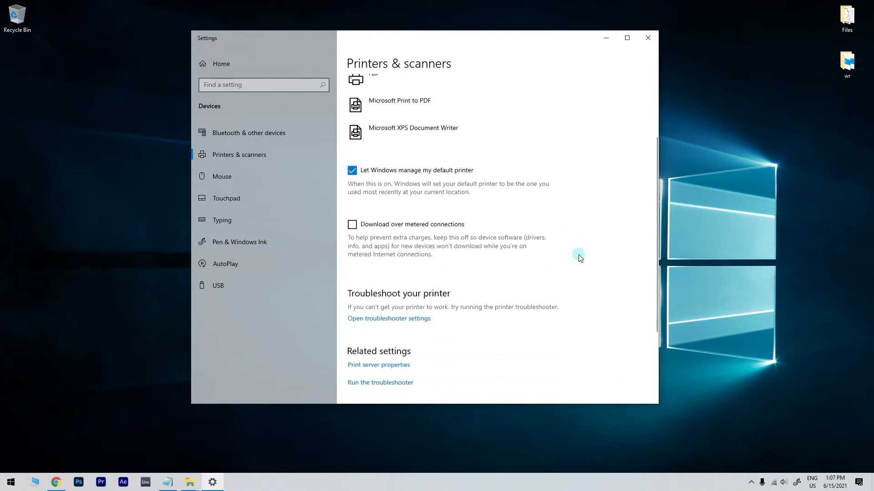
Step: In Print server properties, show the Drivers list and start adding a new printer driver
click(397, 254)
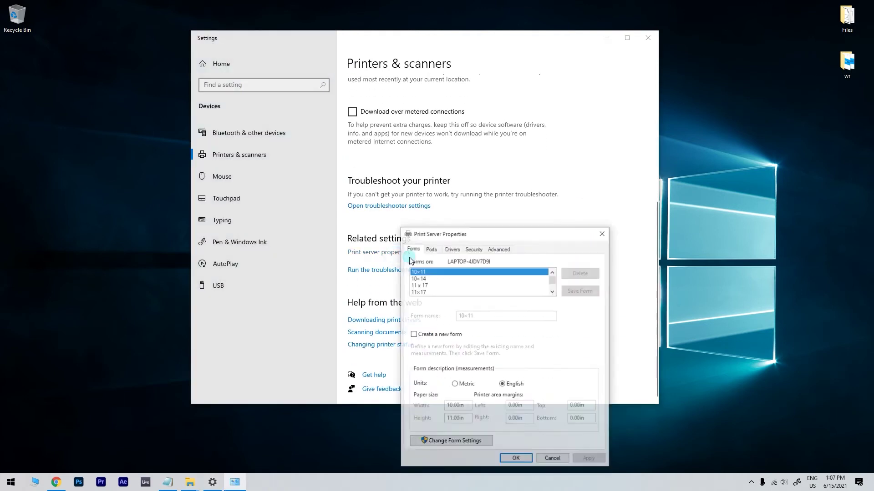
drag(495, 228, 443, 136)
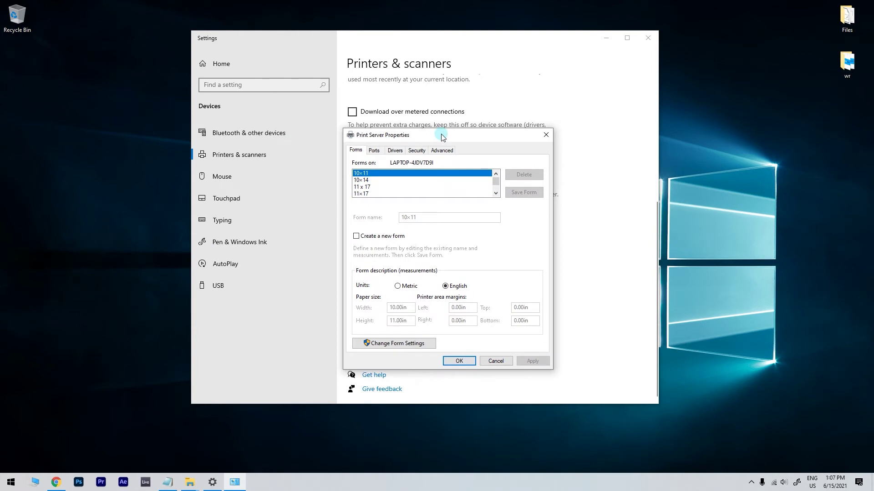
click(394, 150)
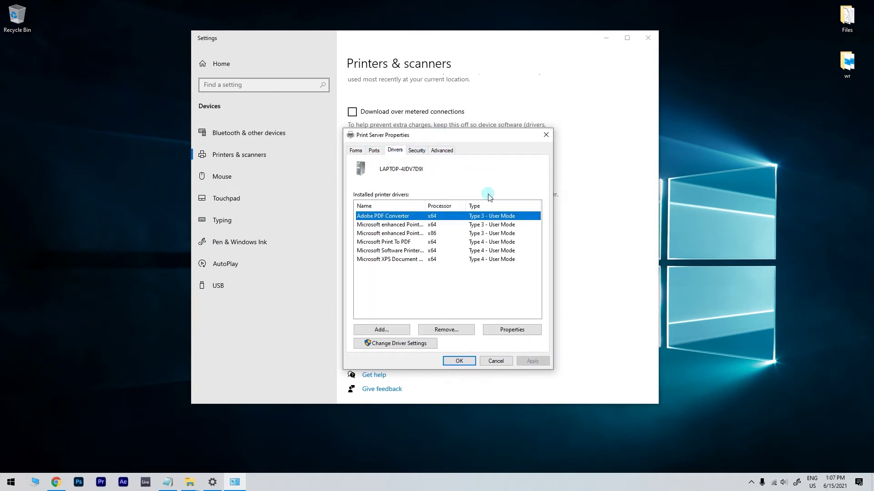
click(378, 330)
Step: In the driver wizard, keep x64 and choose Brother's Brother Color Type3 Class Driver
drag(508, 167, 462, 160)
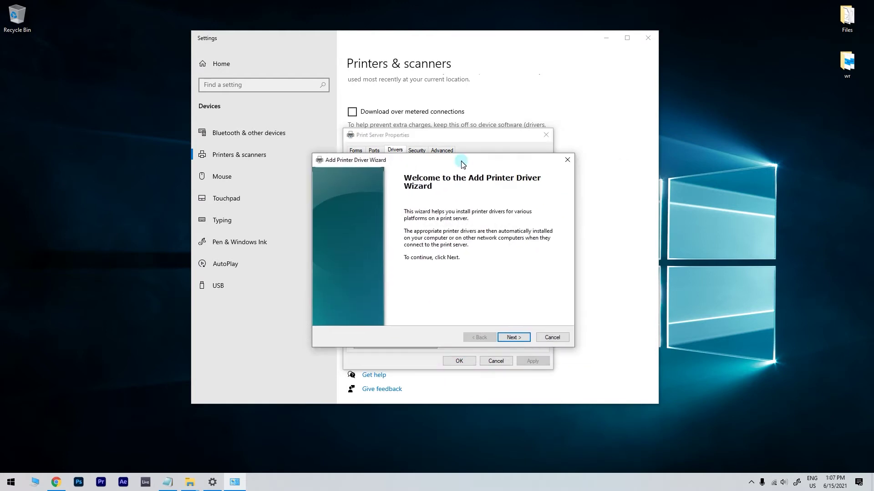
click(514, 338)
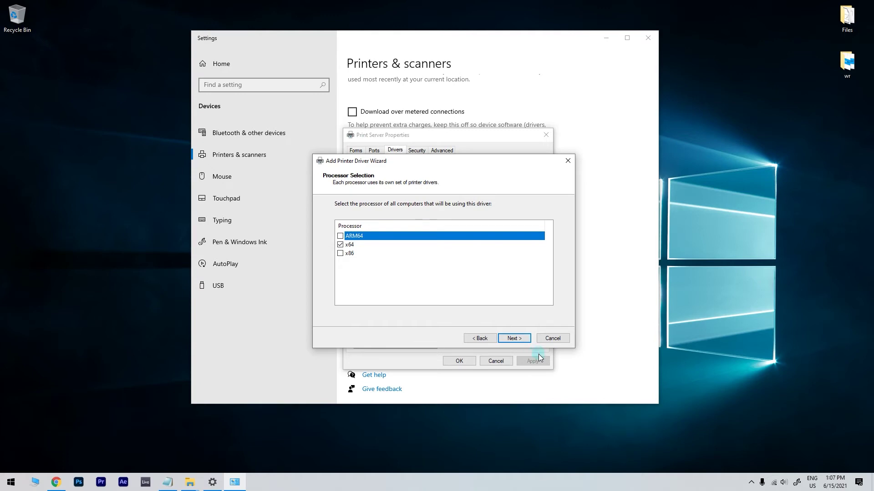
click(525, 344)
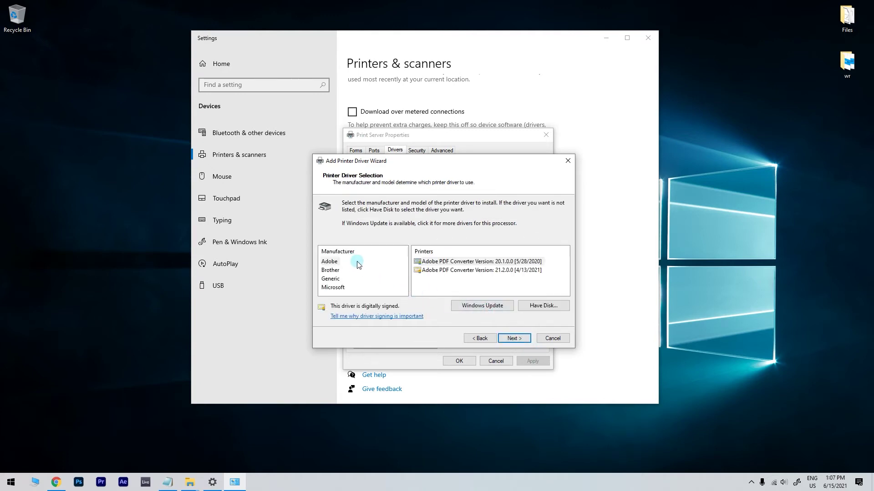
click(330, 271)
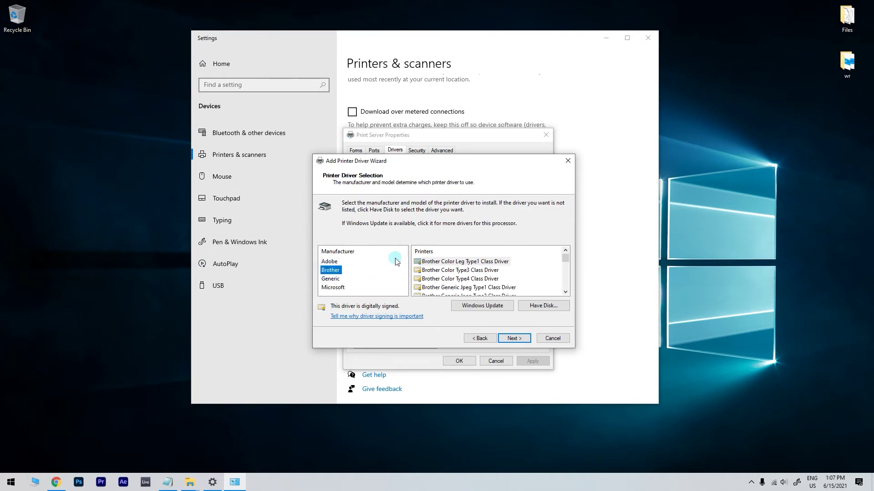
click(469, 270)
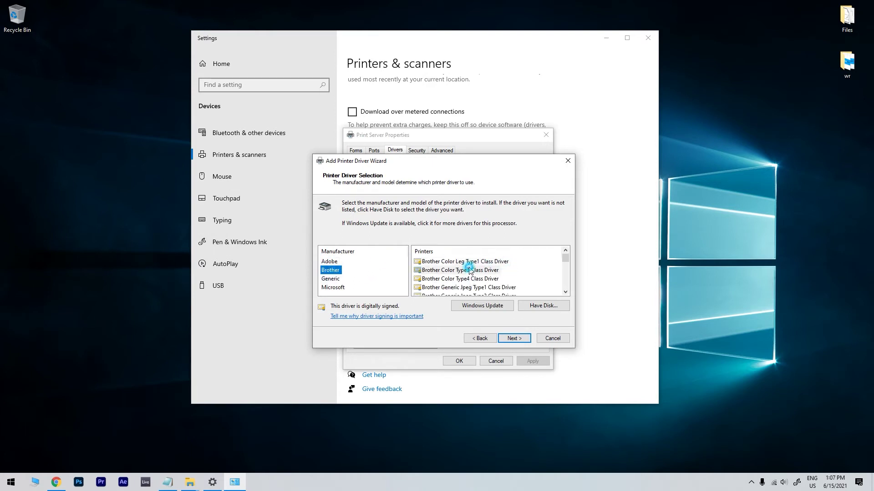
click(513, 338)
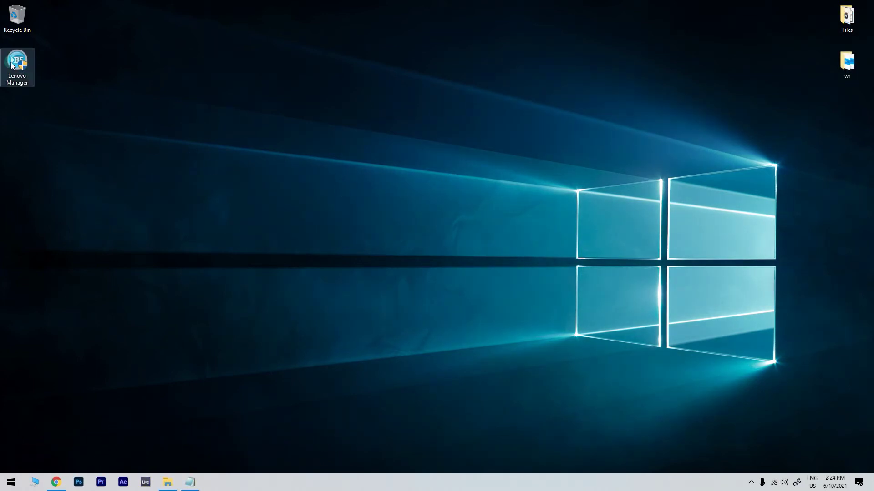
Step: Enable Windows 7 compatibility mode in the Lenovo Manager shortcut's properties and apply it
right_click(11, 66)
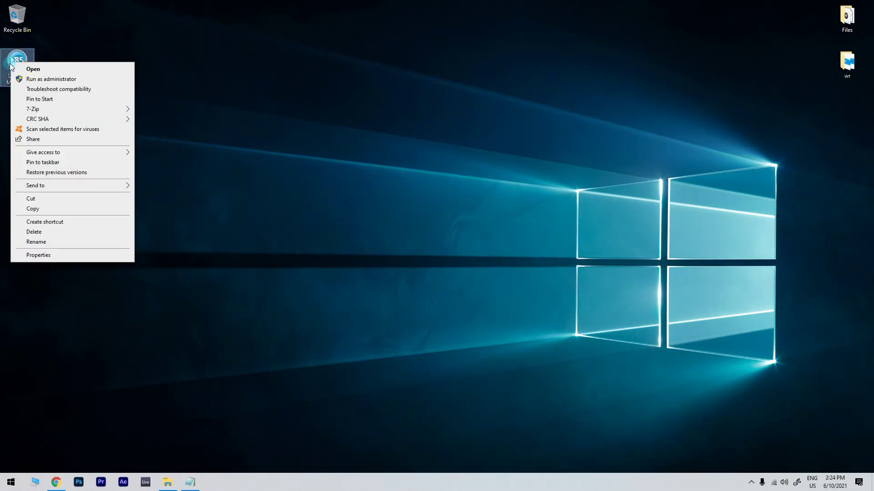
click(60, 253)
drag(110, 70, 389, 87)
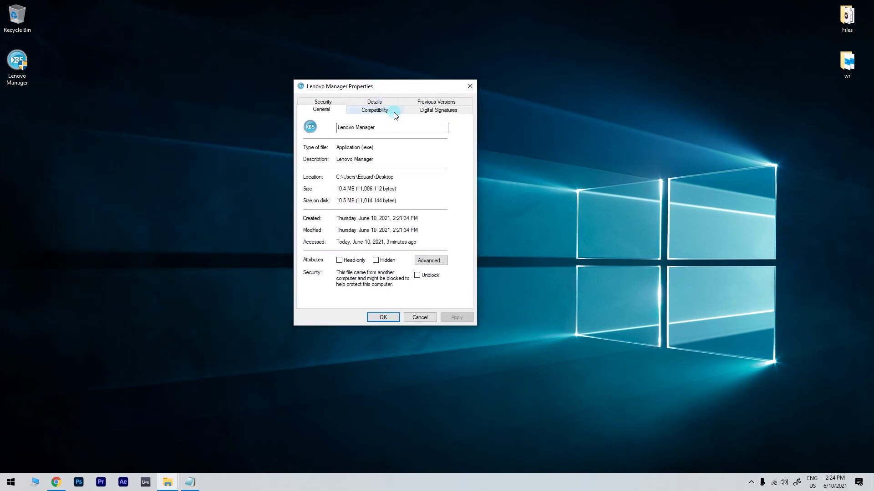
click(394, 112)
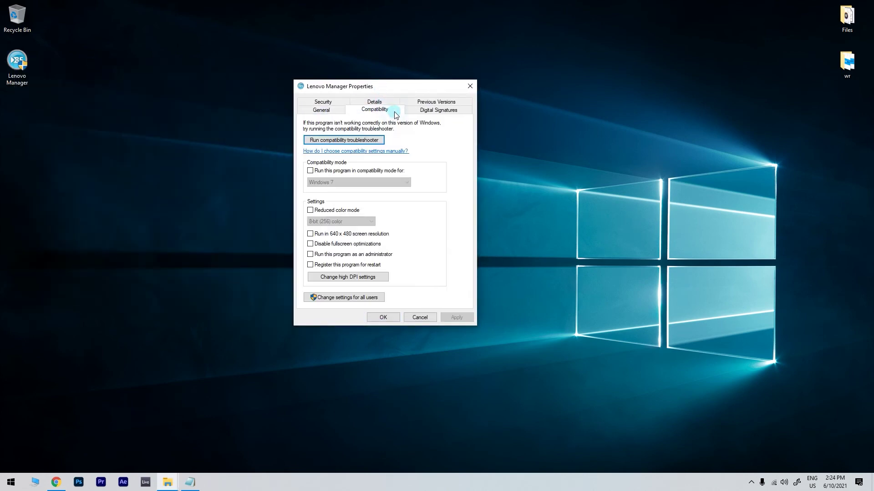
click(311, 171)
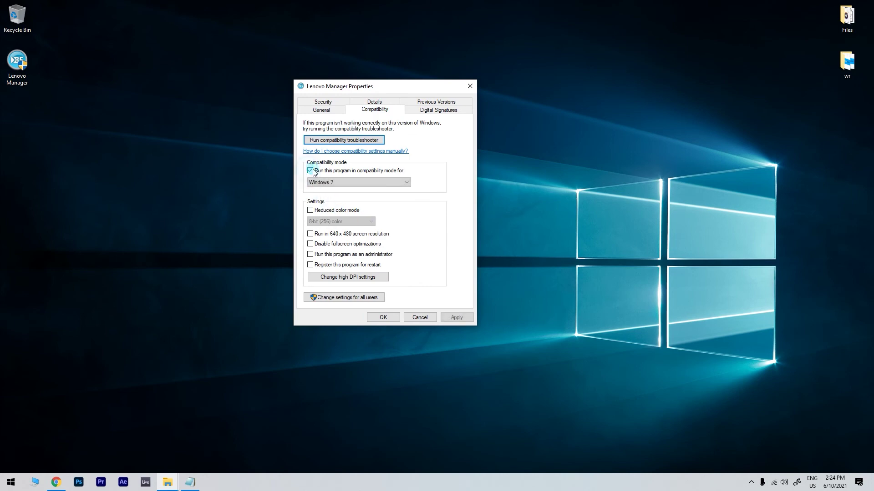
click(403, 182)
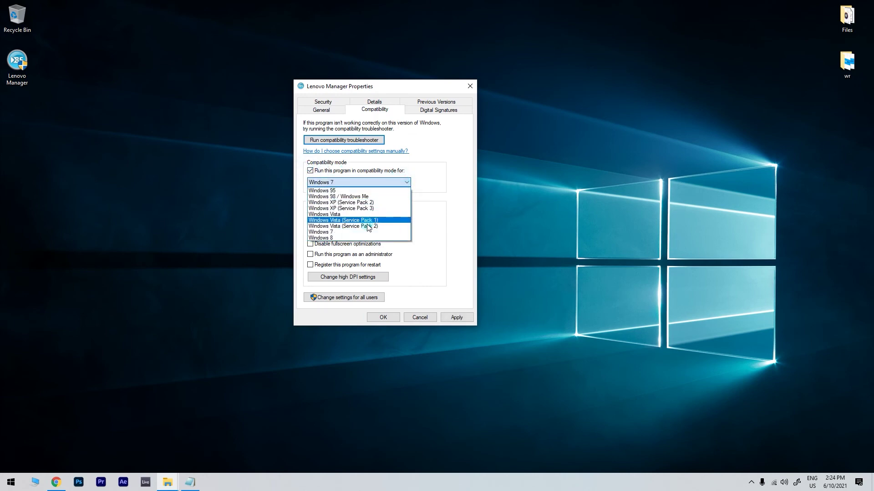
click(333, 233)
click(460, 317)
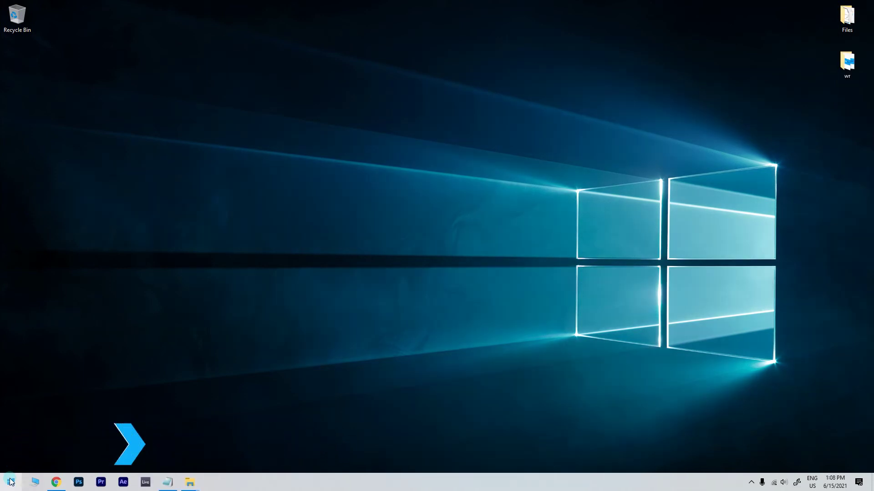
Step: Open Windows Defender Firewall via 'windows firewall' search and select Turn off for private and public networks
click(10, 482)
text(win)
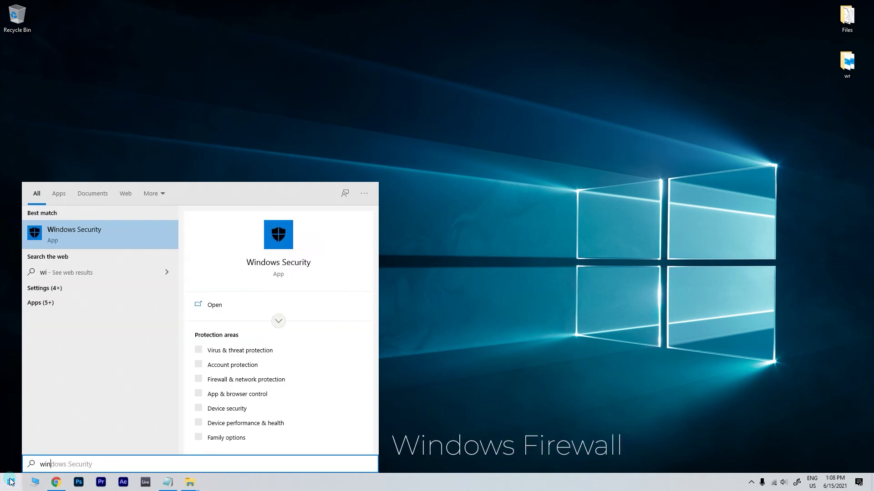
text(dows firewall)
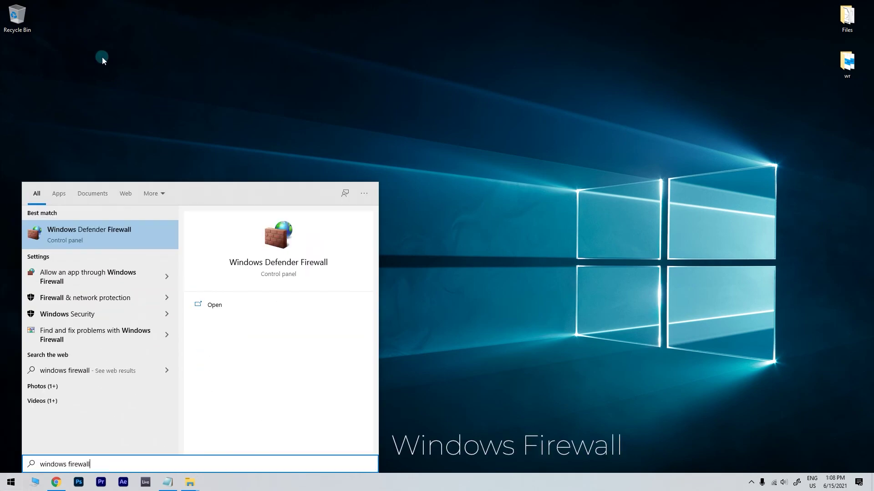
click(144, 234)
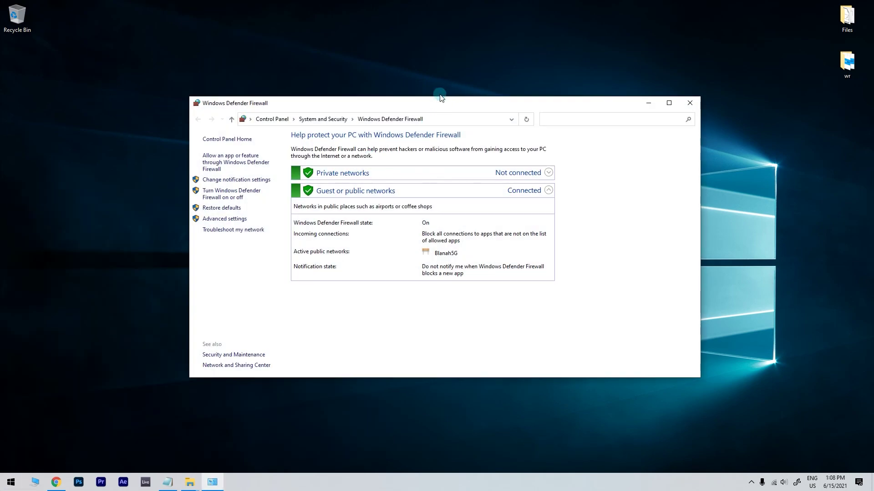
click(231, 194)
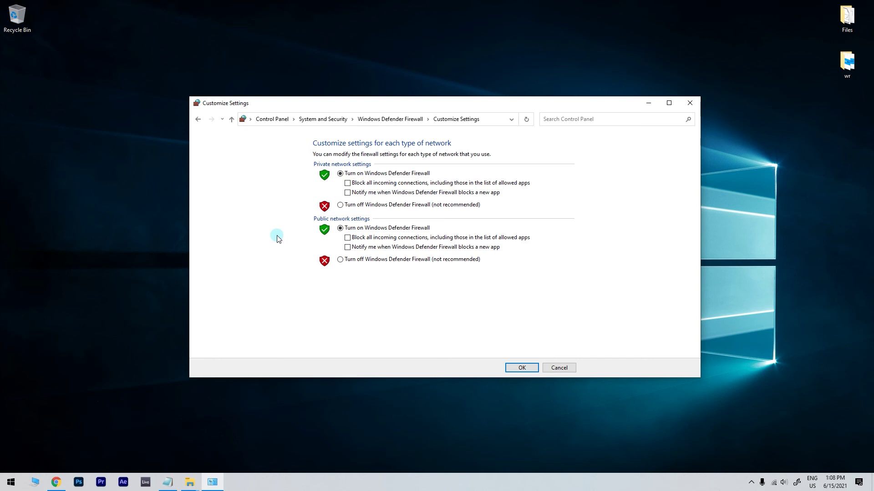
click(340, 206)
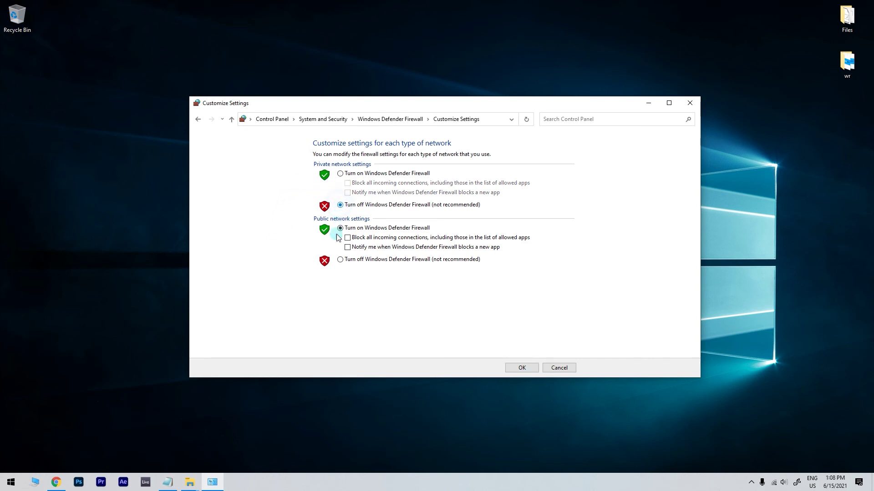
click(339, 260)
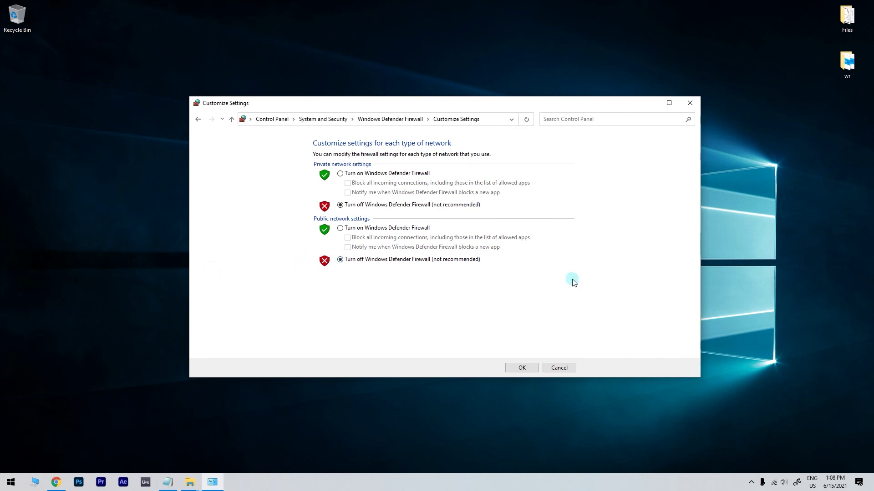
click(523, 367)
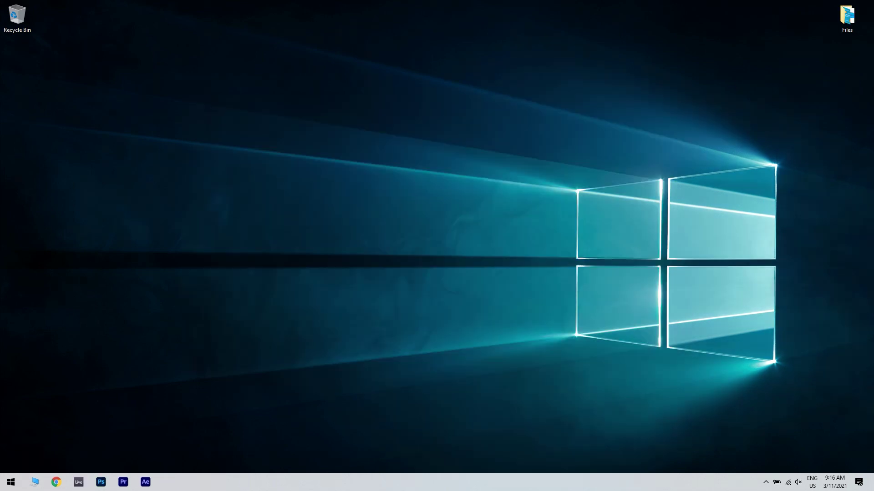